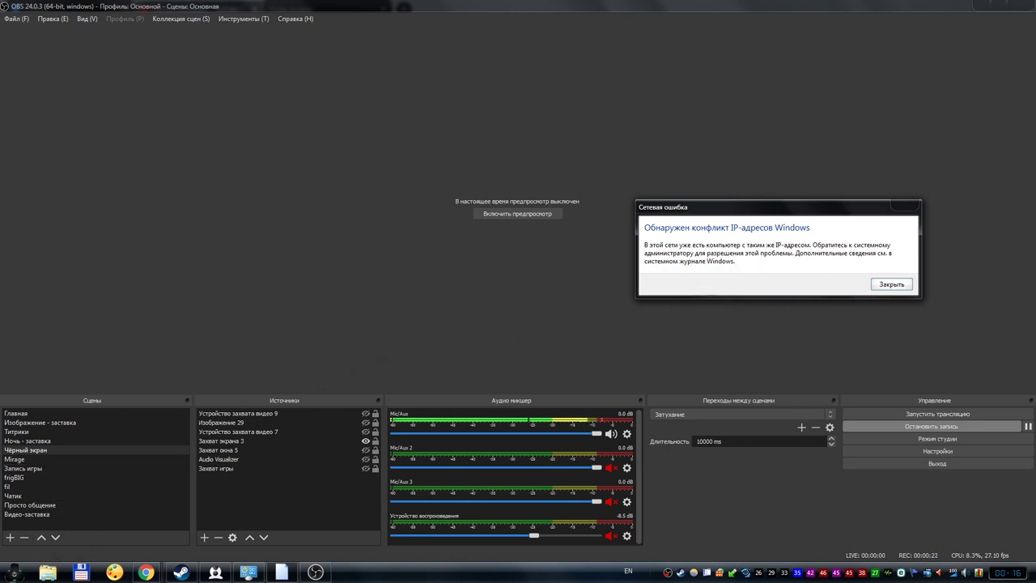
Step: Open the event viewer (Просмотр событий) from the Администрирование section of the Control Panel
key(super)
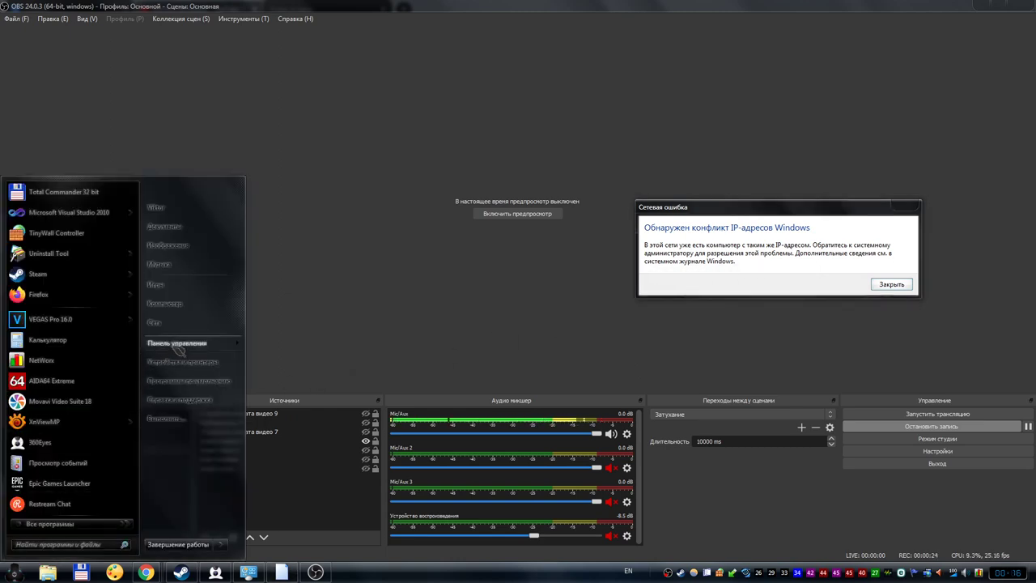
mouse_move(178, 348)
click(316, 91)
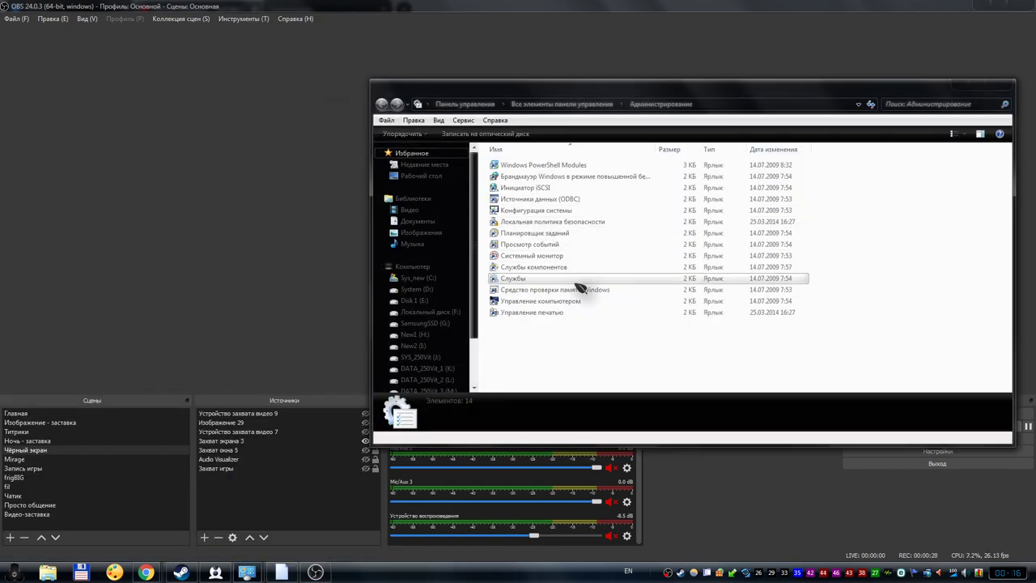
double_click(547, 245)
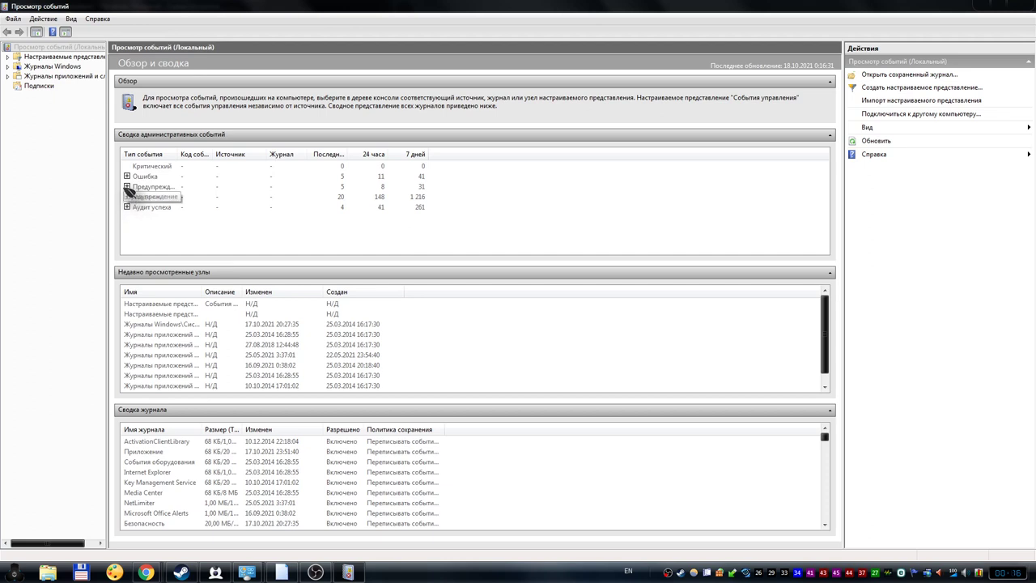
Step: Expand the Ошибка group in the administrative events summary and widen the Тип события and Журнал columns
drag(179, 153, 208, 154)
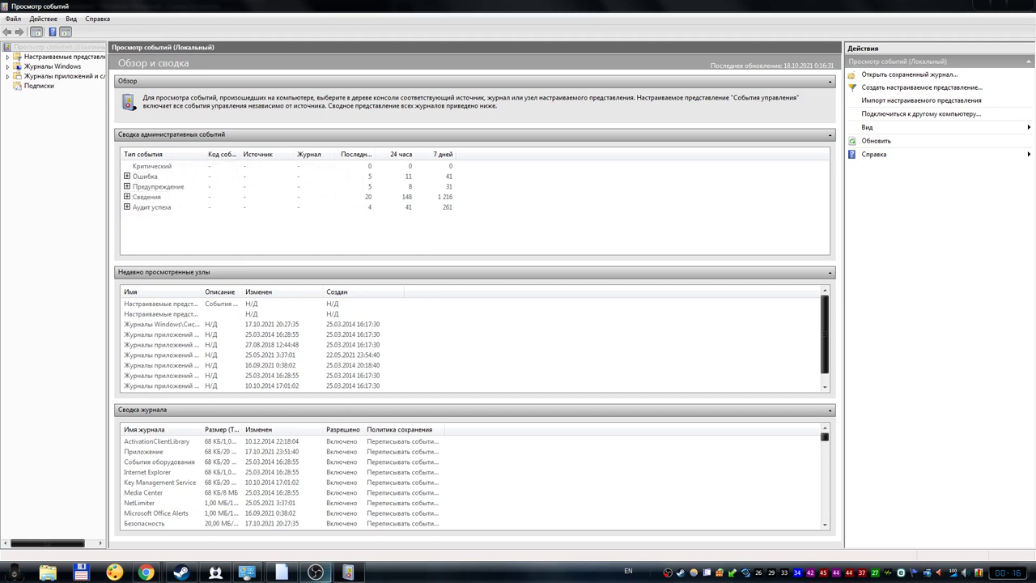
click(281, 573)
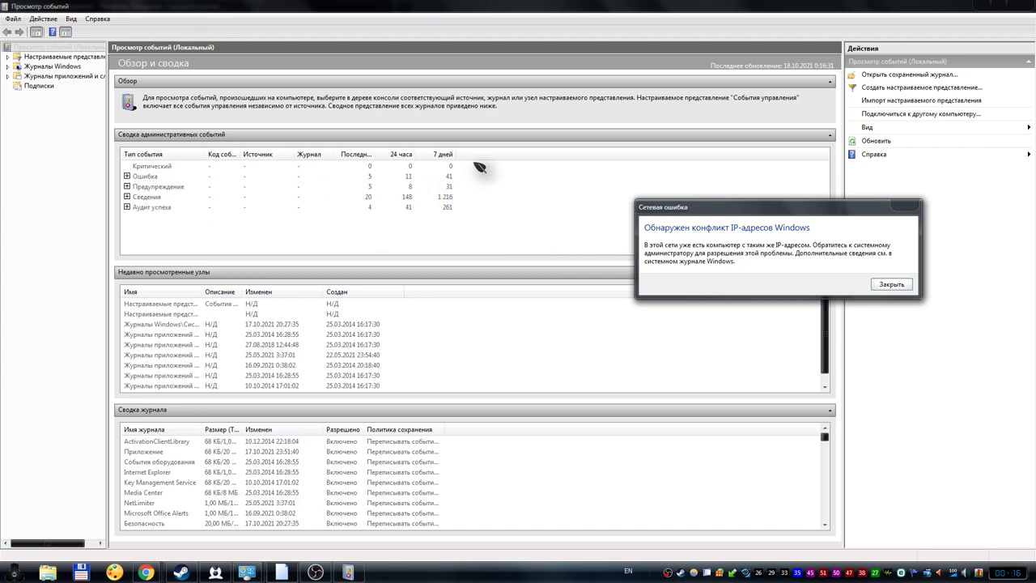
key(Escape)
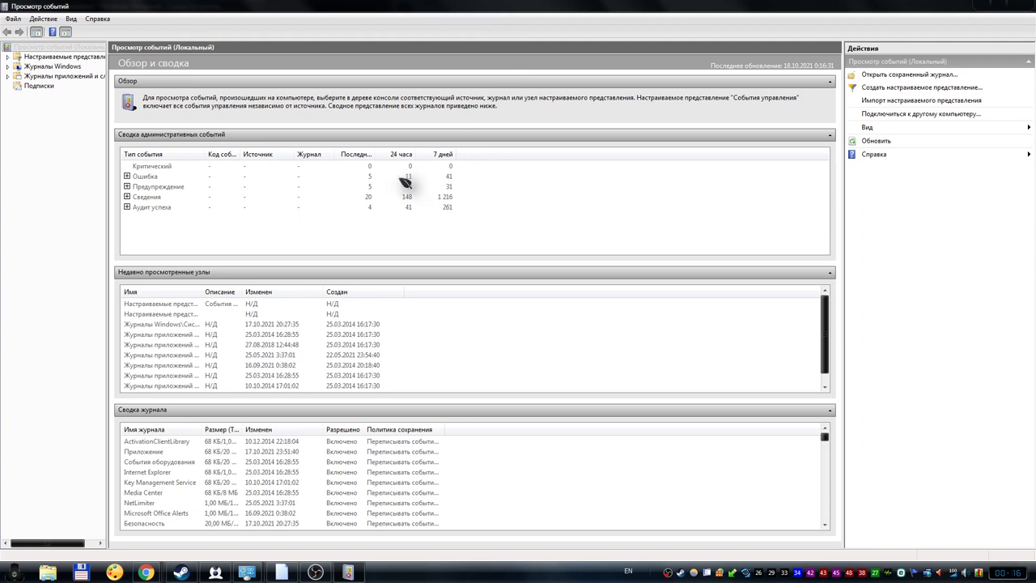
click(127, 178)
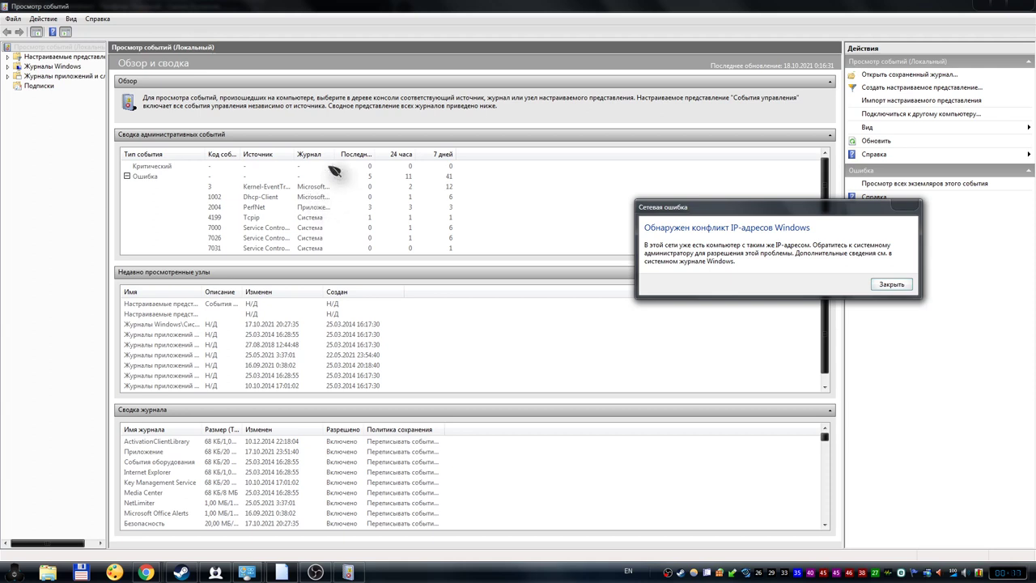
drag(337, 154, 454, 154)
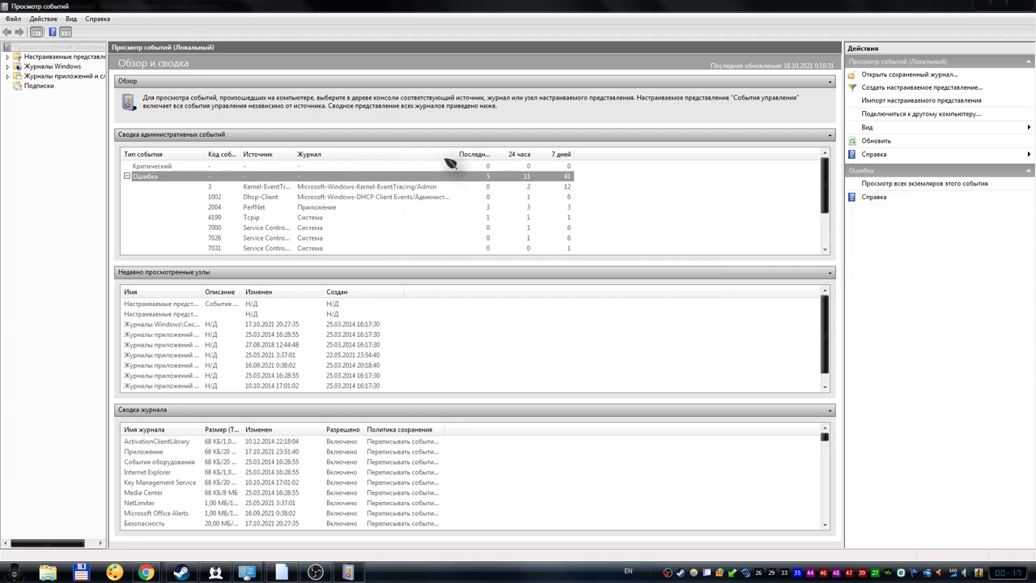
Step: Open the Tcpip error with event code 4199 from the expanded Ошибка group
click(320, 216)
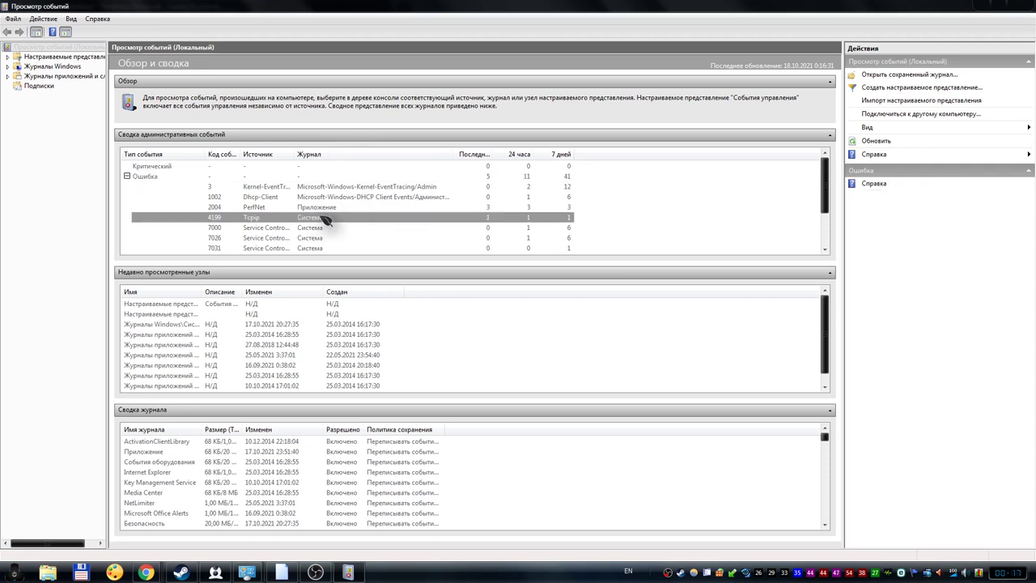
click(323, 207)
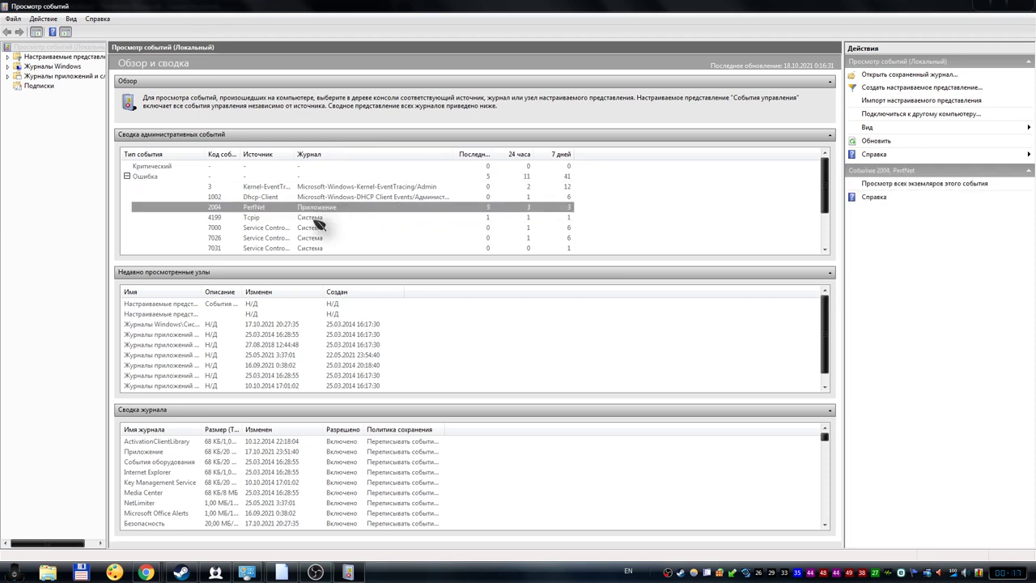
click(318, 218)
double_click(316, 221)
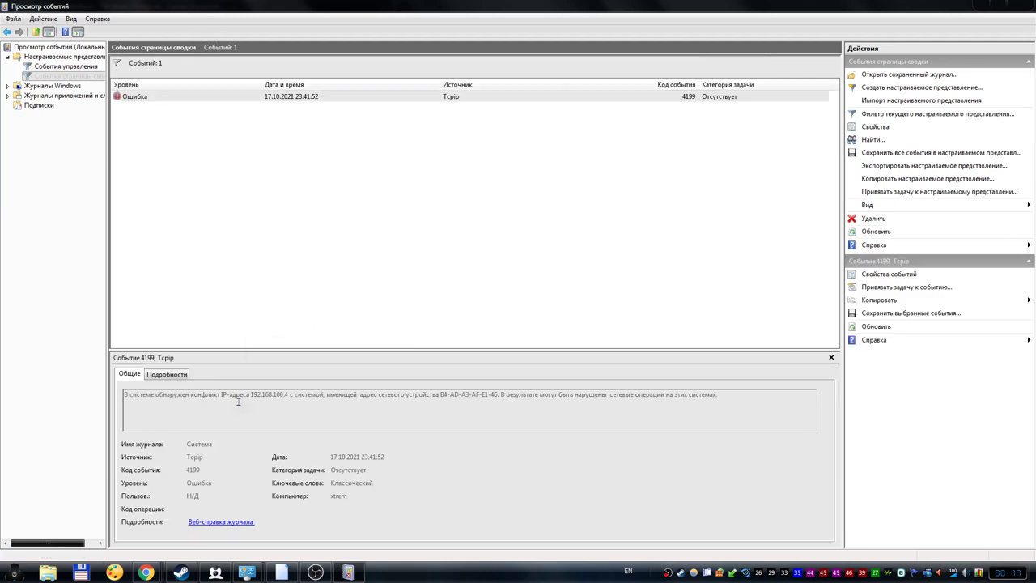
Step: Examine the description of Tcpip event 4199, including its IP and device addresses, against the network error dialog
click(281, 573)
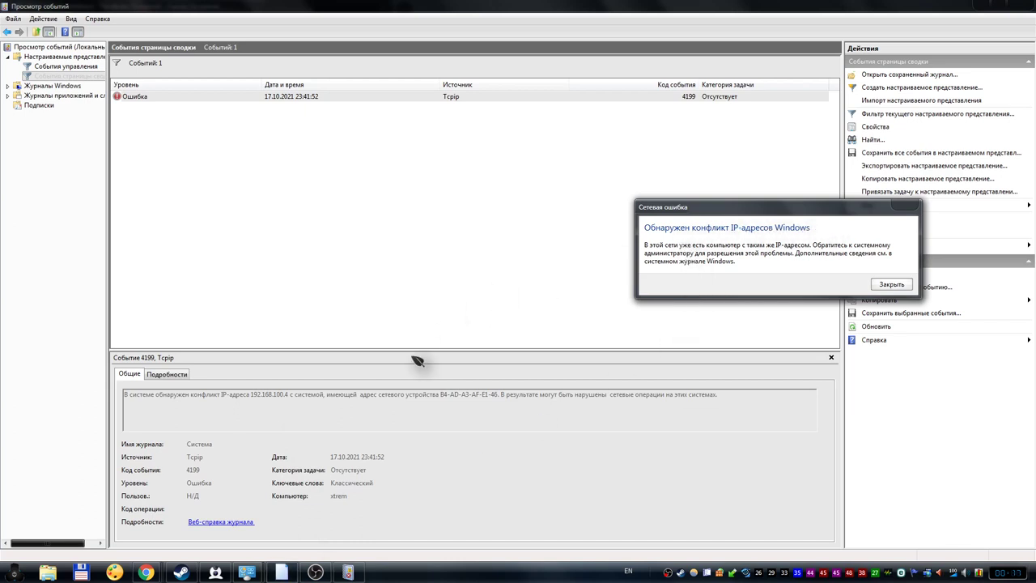
click(298, 330)
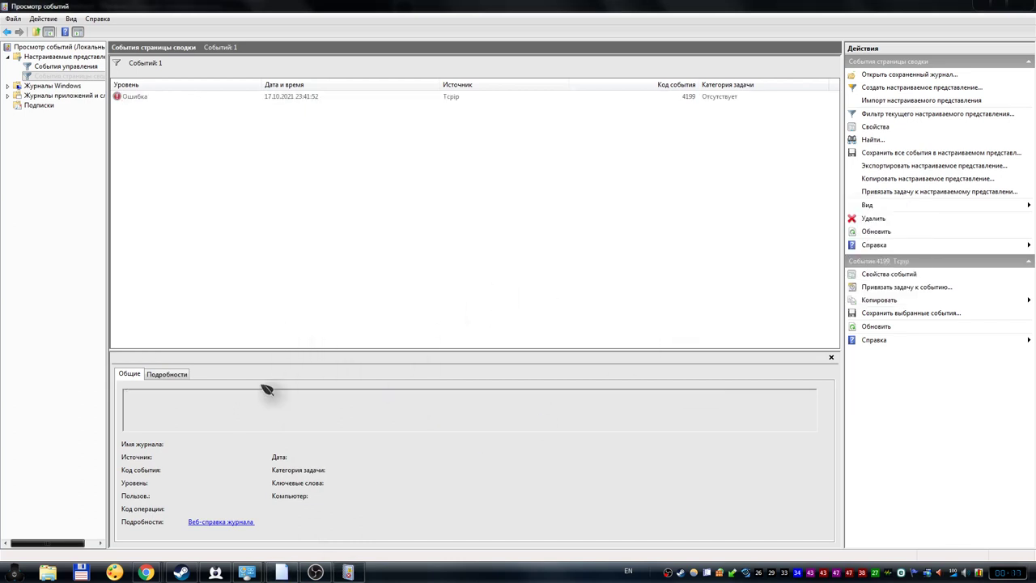
click(307, 97)
click(227, 86)
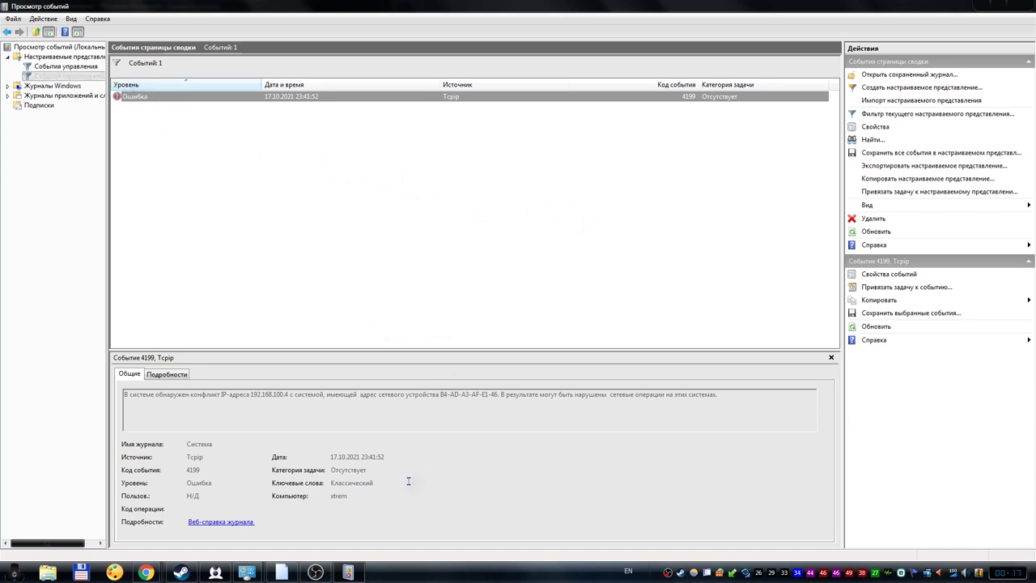
click(282, 572)
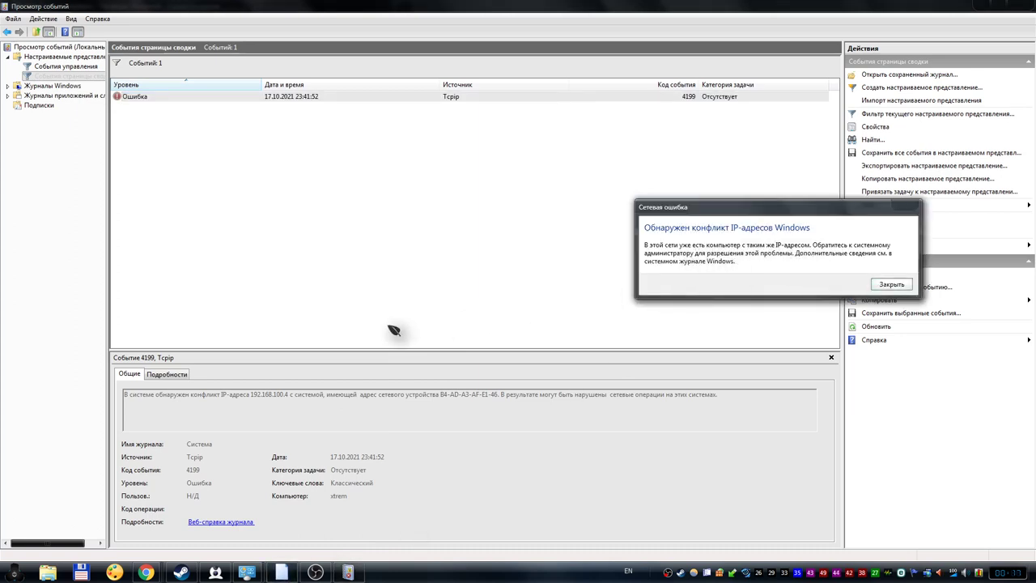
key(Escape)
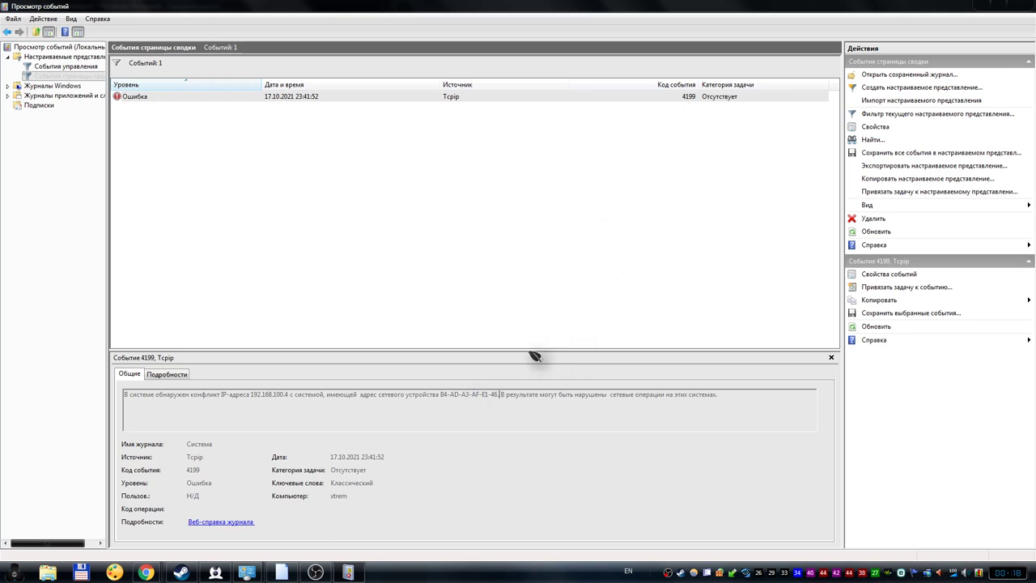
click(282, 572)
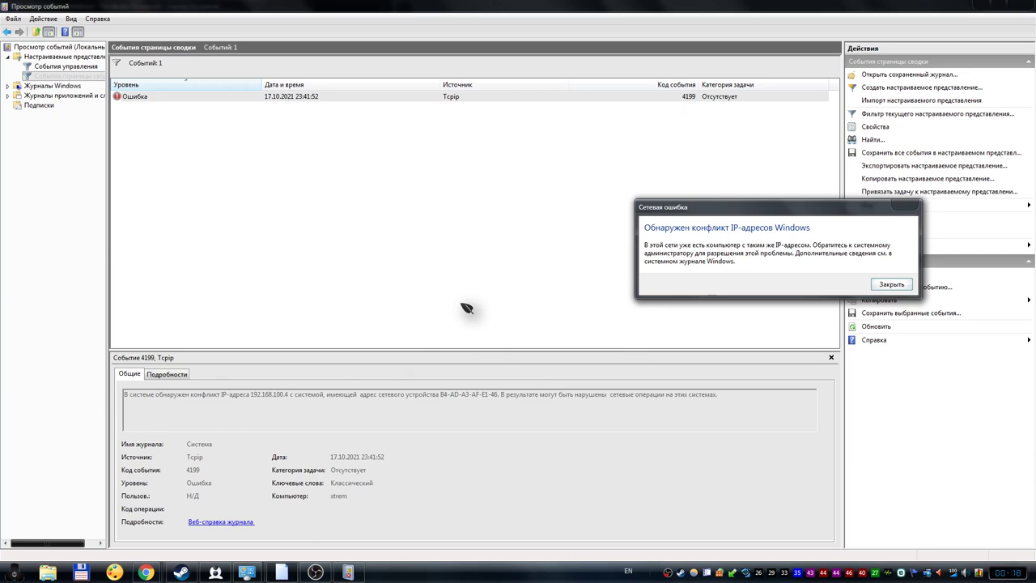
key(Escape)
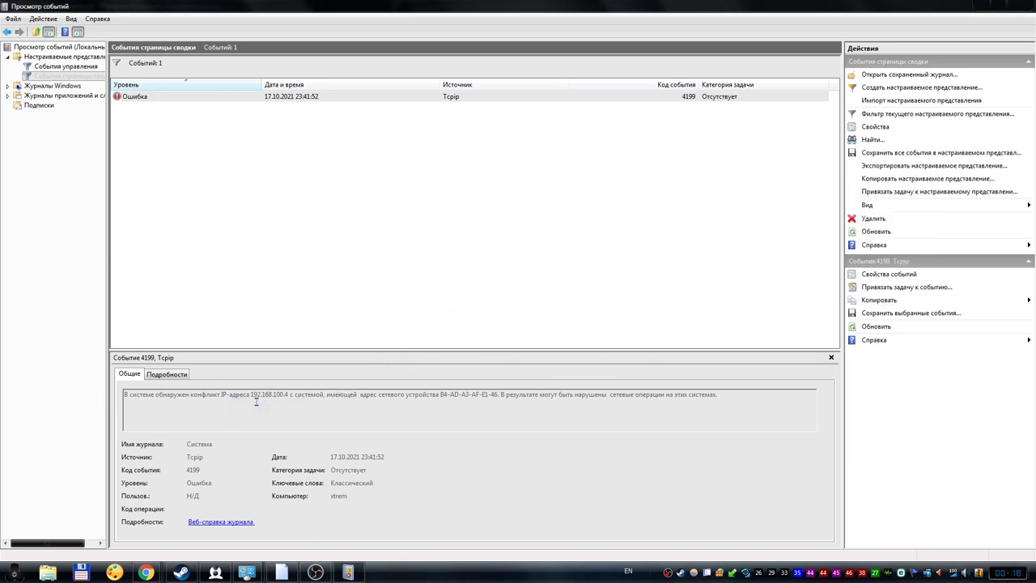
drag(316, 399, 470, 390)
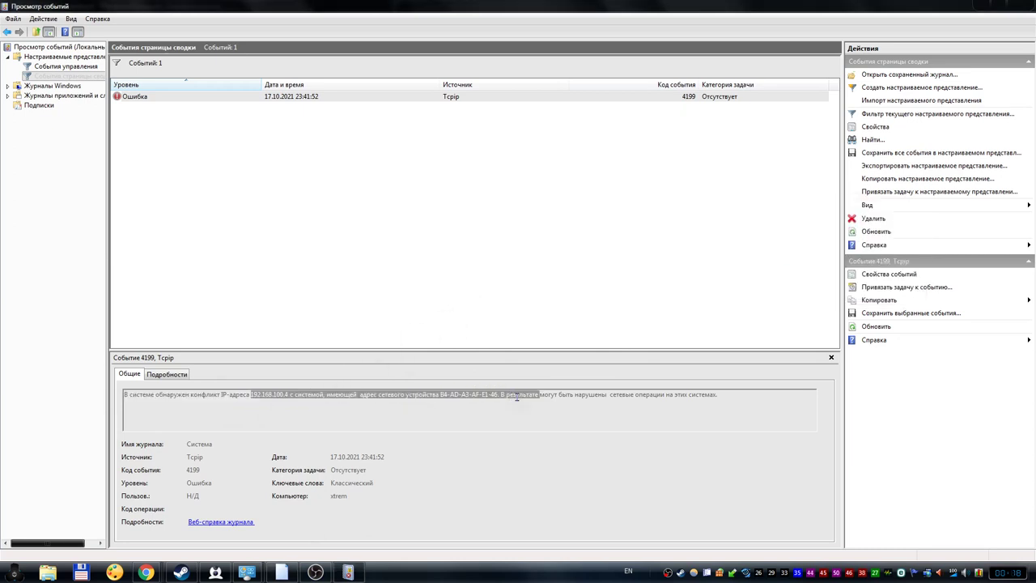
click(543, 395)
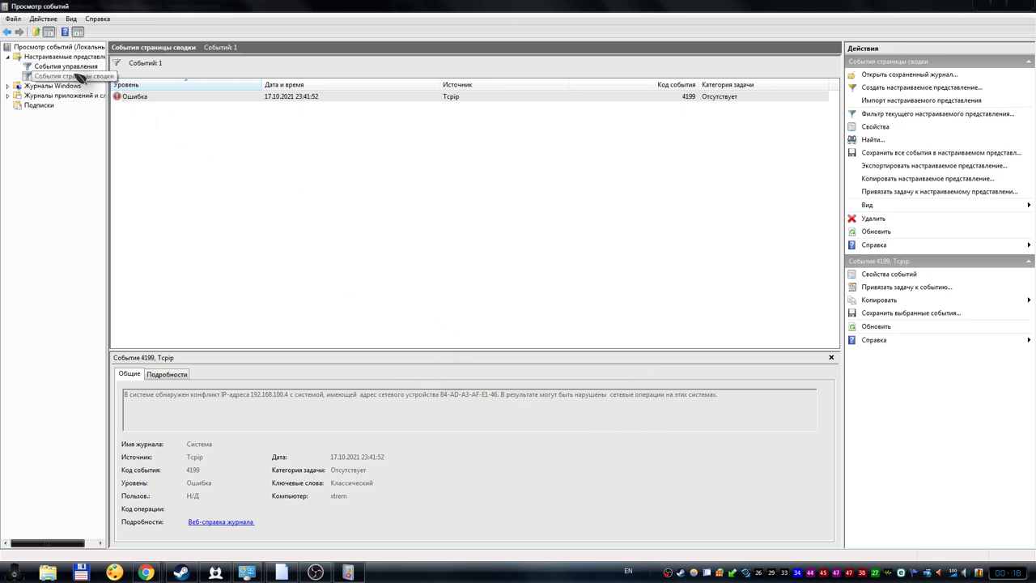
Step: Return to the overview and summary page, then collapse and re-expand the Ошибка group
click(66, 48)
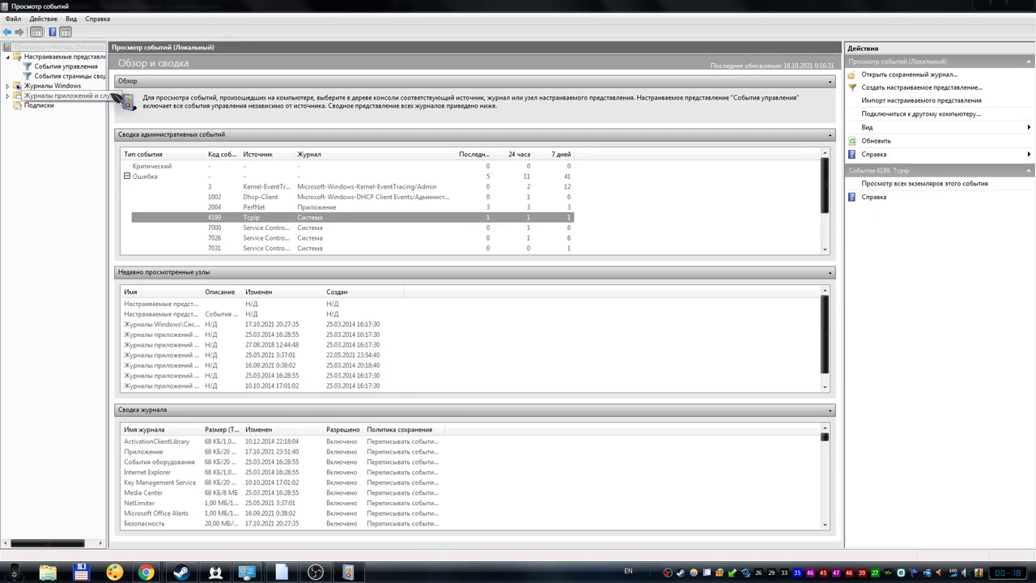
click(127, 176)
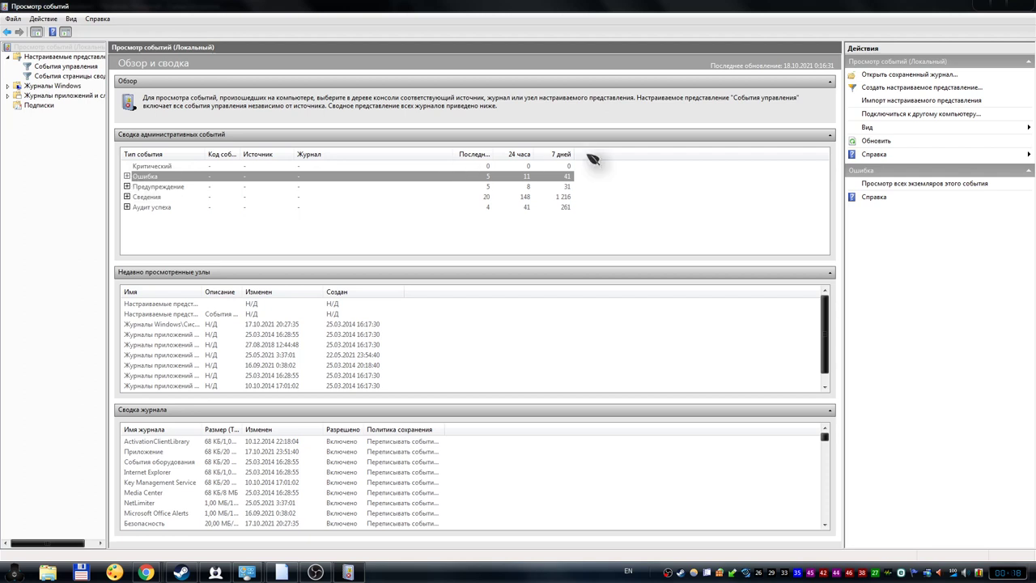
click(128, 176)
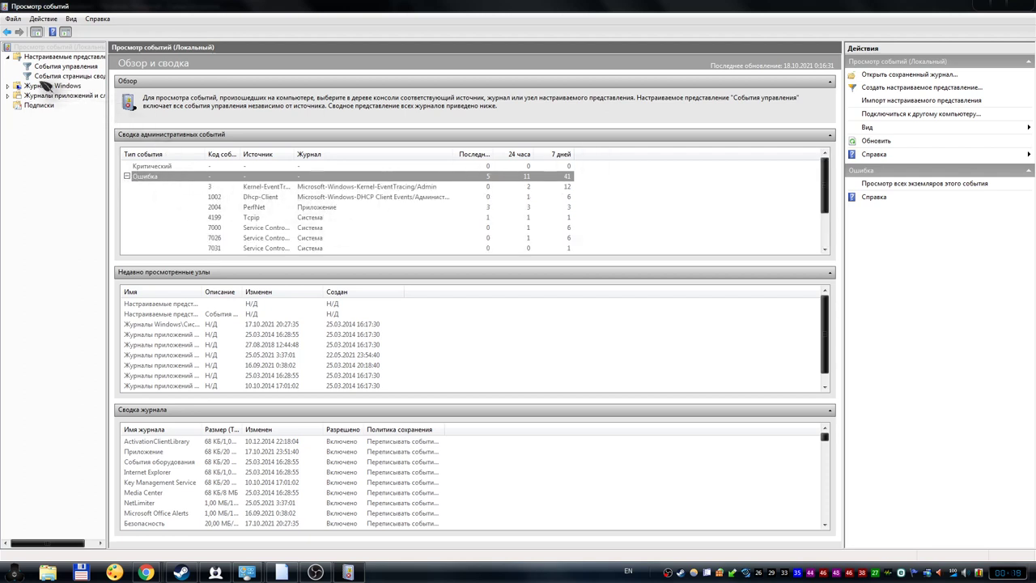
Step: Check the custom views list, then open the Система log under Журналы Windows
click(28, 58)
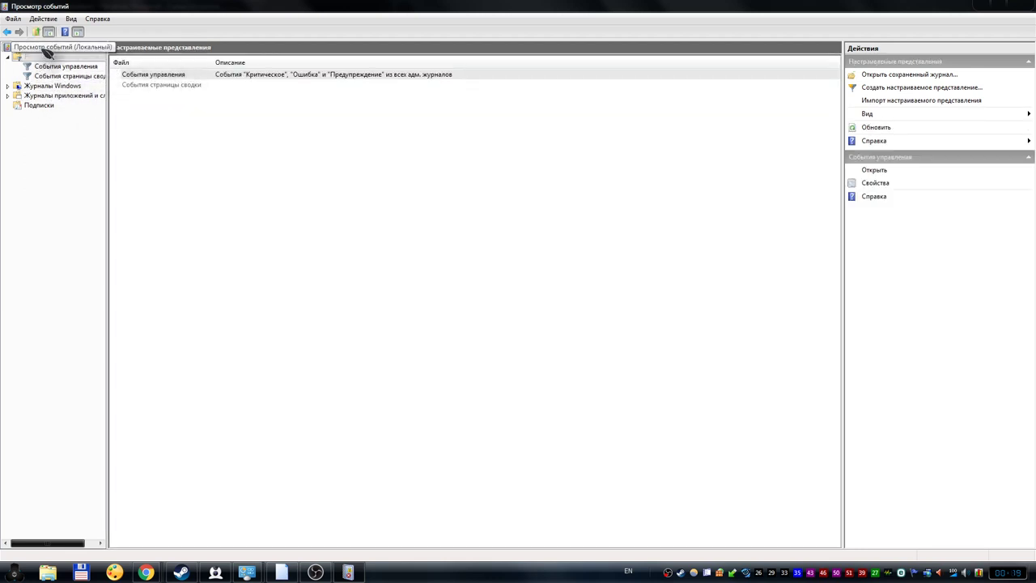
click(41, 46)
click(9, 86)
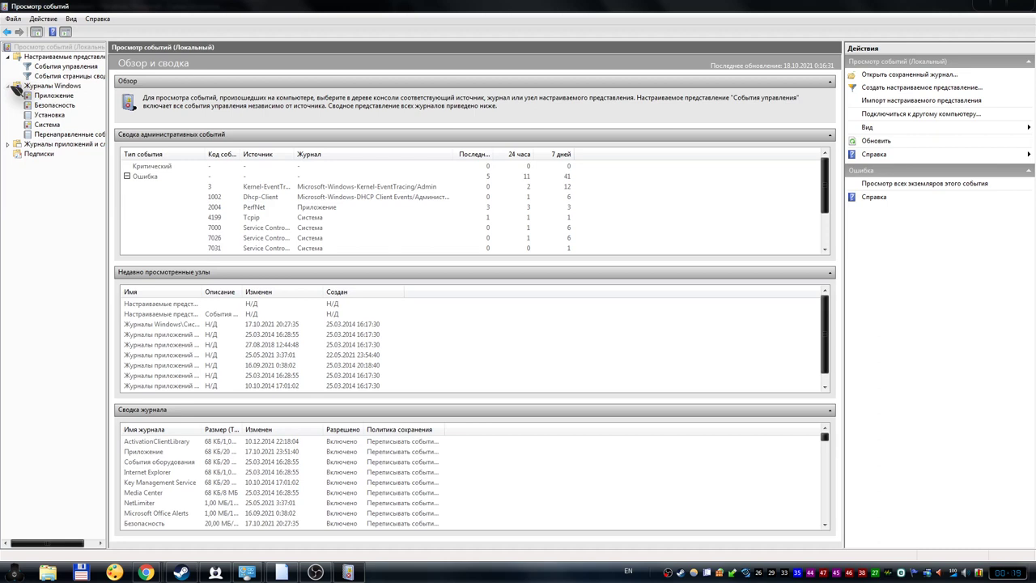
click(49, 126)
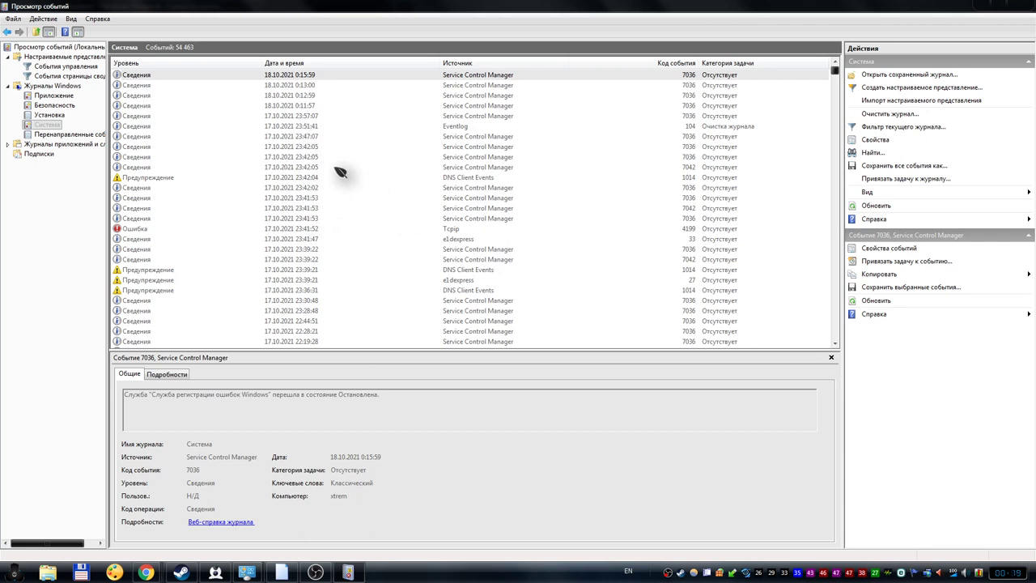
Step: Return to the overview page, widen the size column in Сводка журнала and select the Media Center log
click(36, 48)
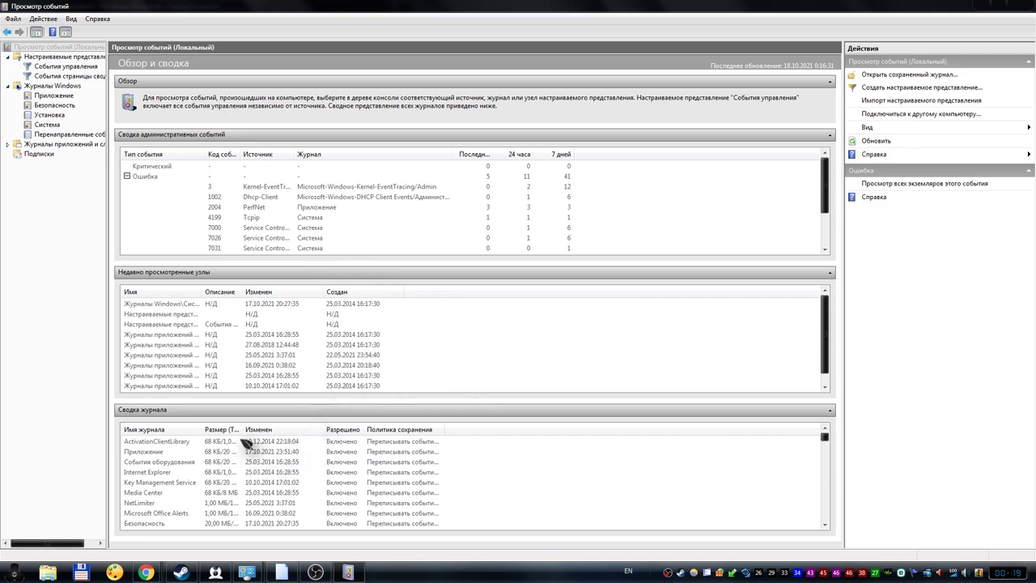
drag(245, 427, 306, 429)
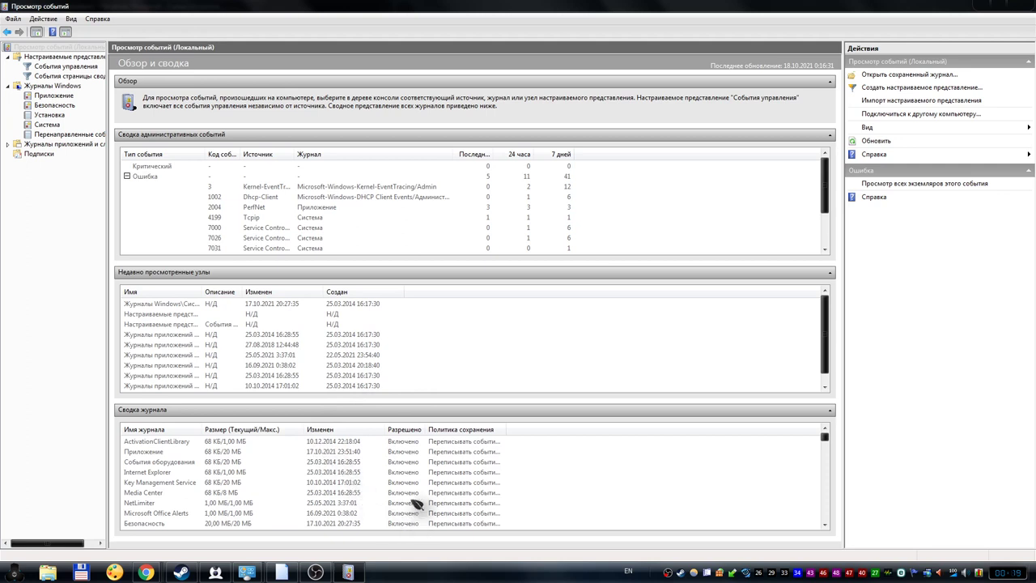
click(331, 493)
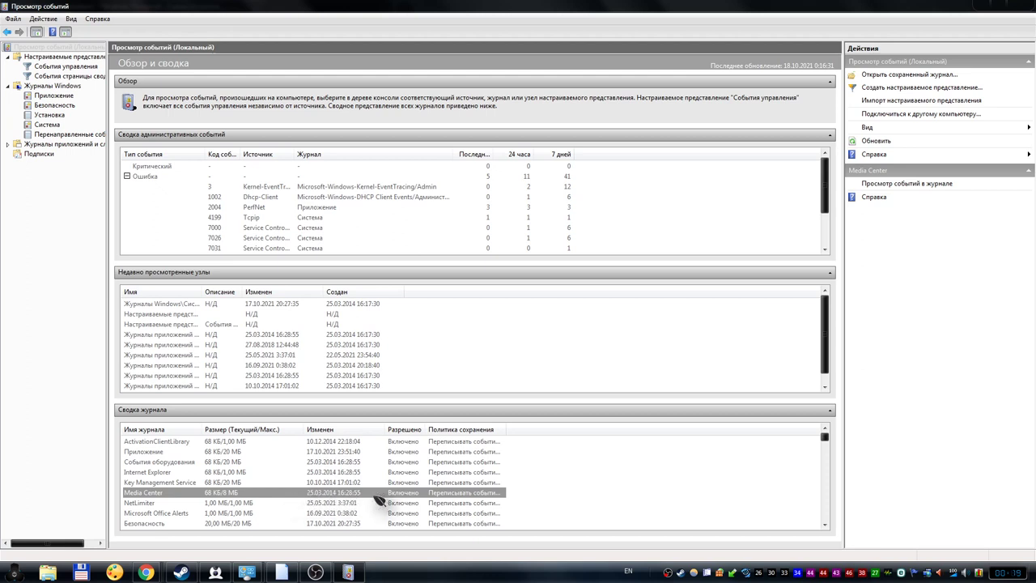
click(1020, 571)
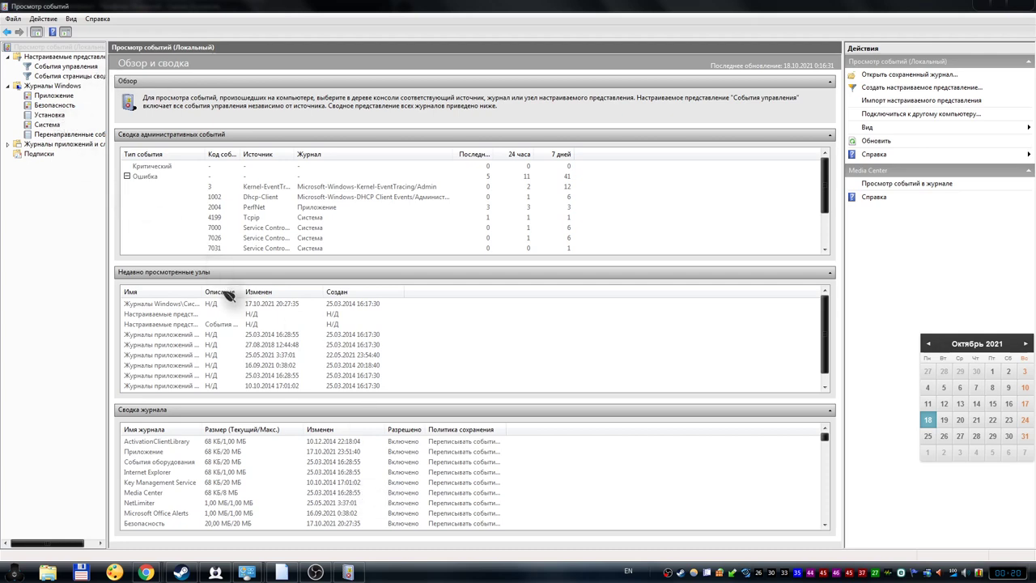
Step: Review the Система log and the custom views list again, returning to the overview and summary page
click(47, 125)
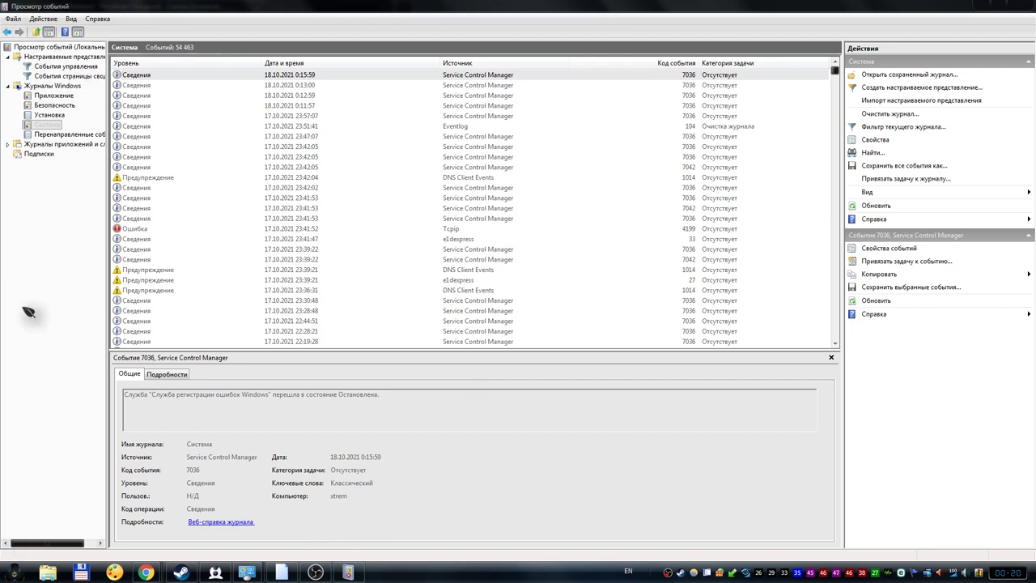
click(58, 47)
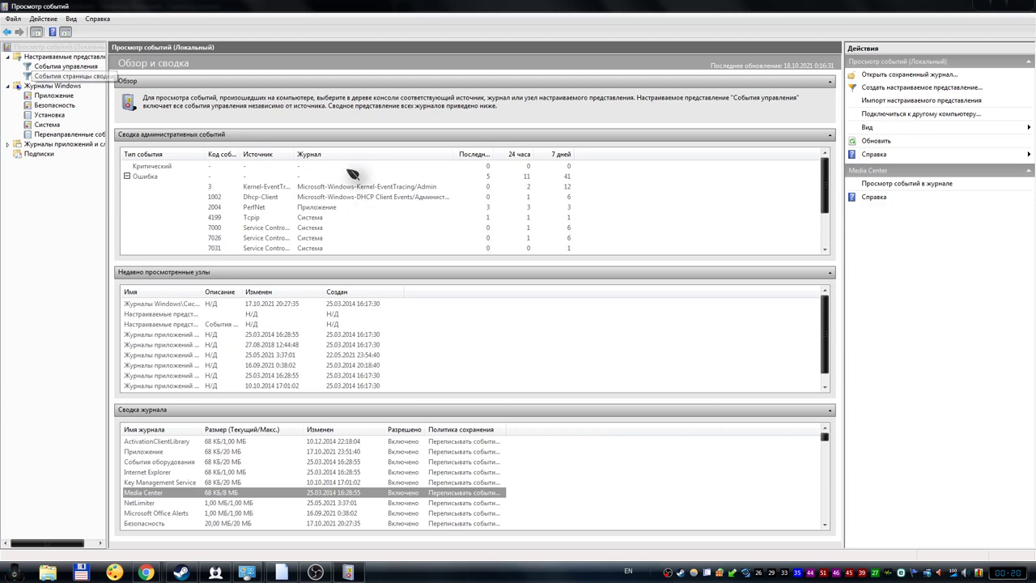
click(47, 124)
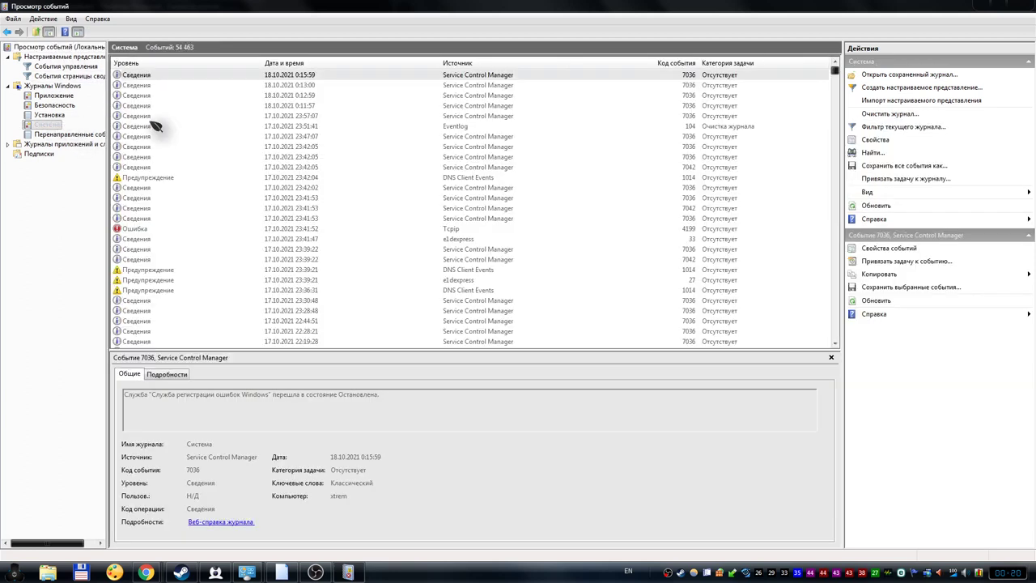
click(61, 57)
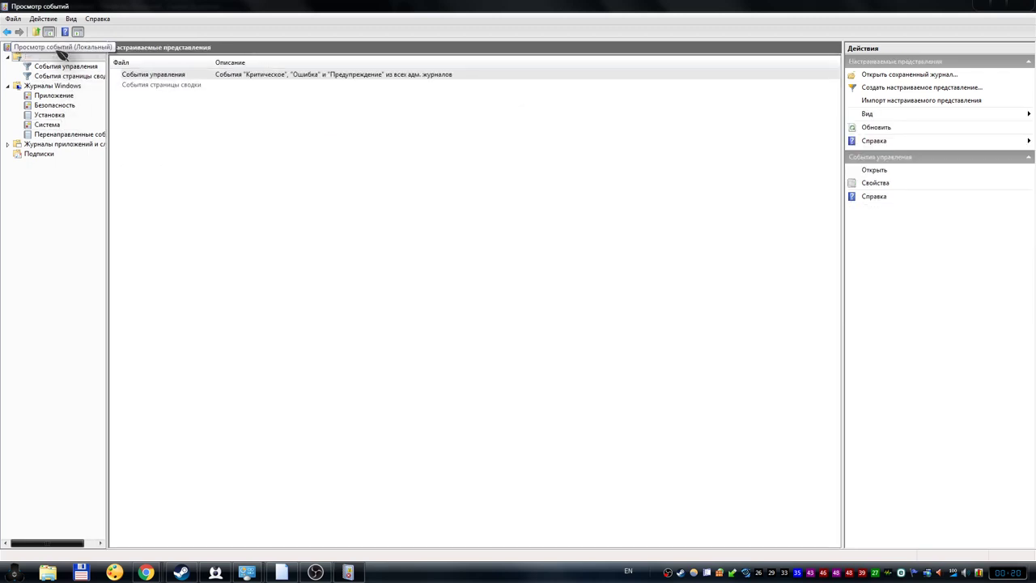
click(58, 47)
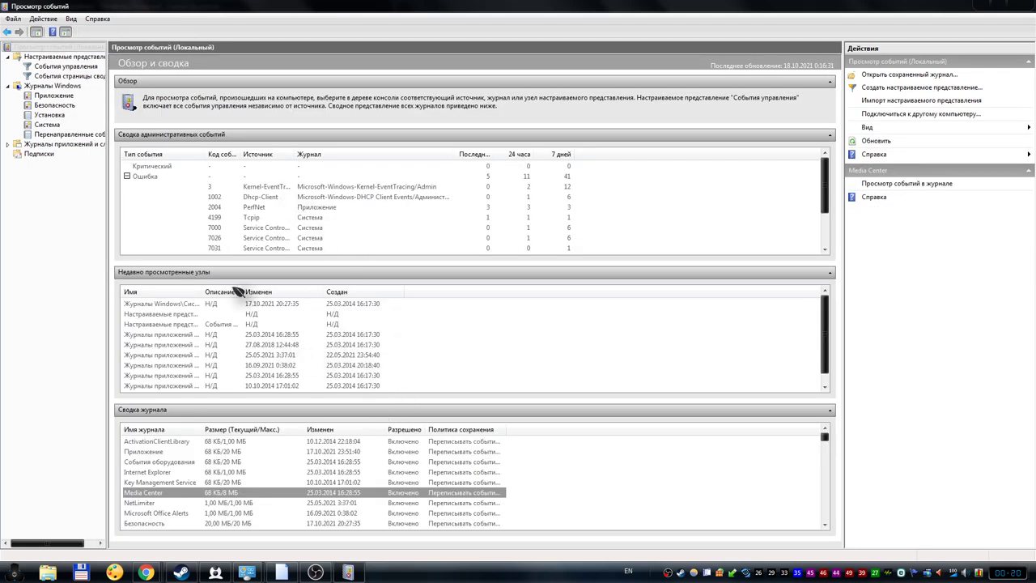
Step: View the Система log, return to the overview and summary page, and collapse the Ошибка group
click(47, 124)
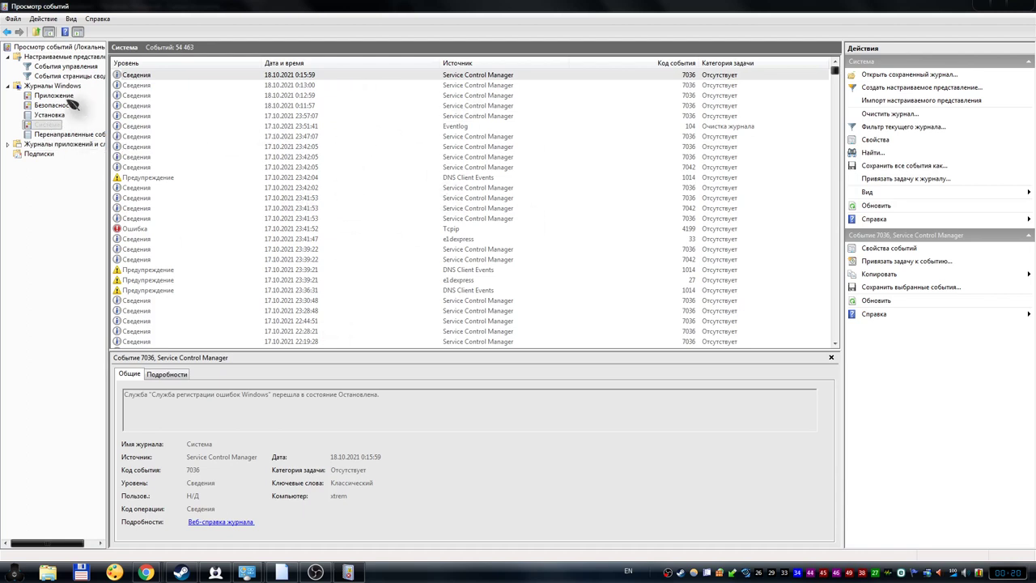
click(72, 48)
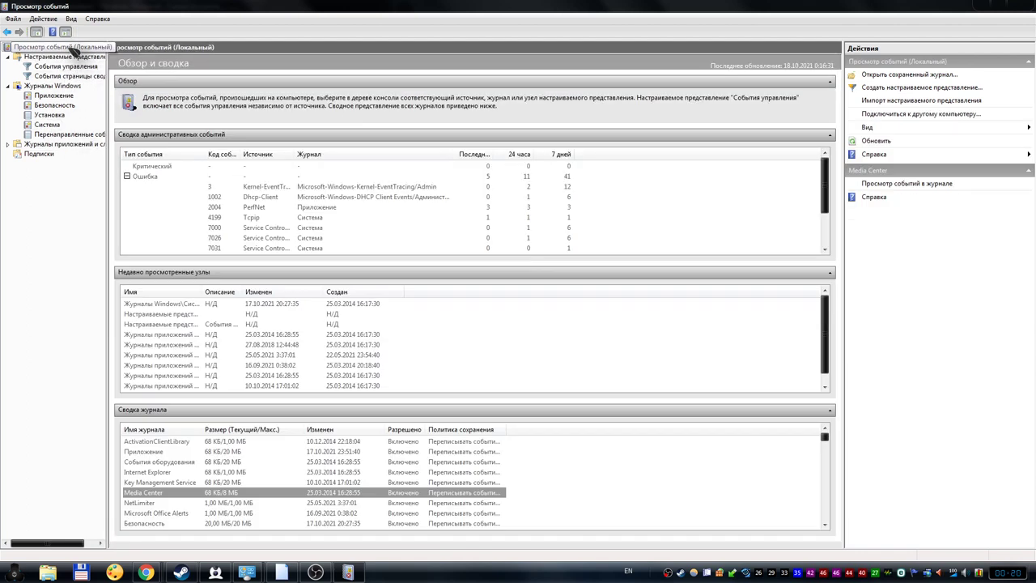
click(128, 177)
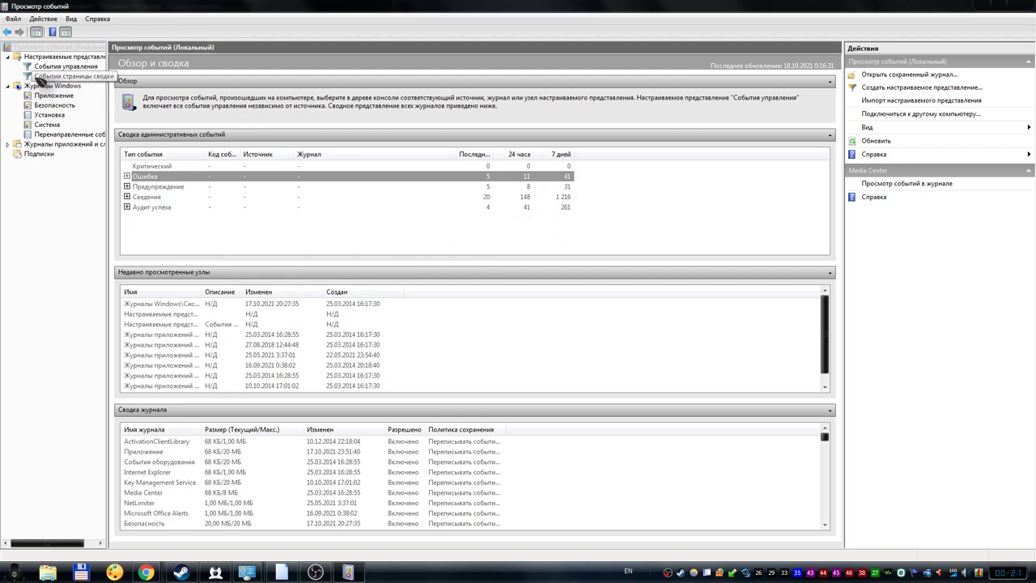
Step: Open the Система log, view its oldest event from 28.02.2021 8:38:36, and browse back toward newer entries
click(46, 125)
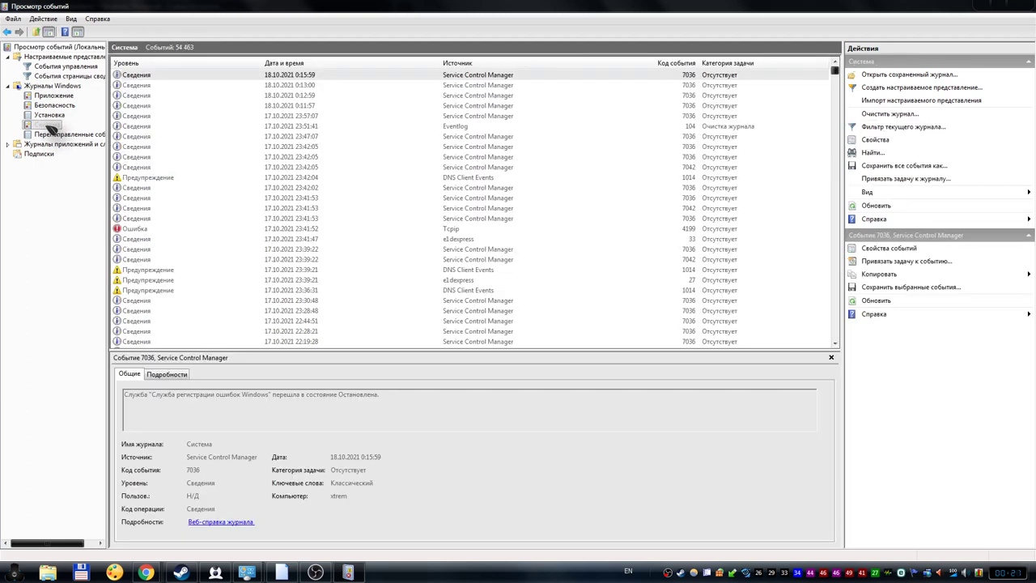
drag(834, 72, 878, 364)
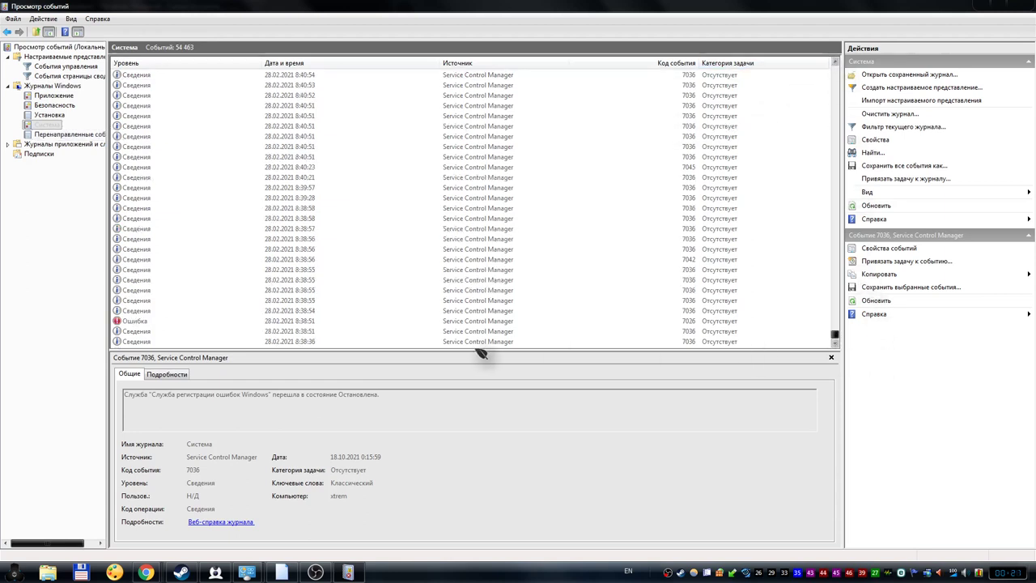
click(324, 331)
click(295, 341)
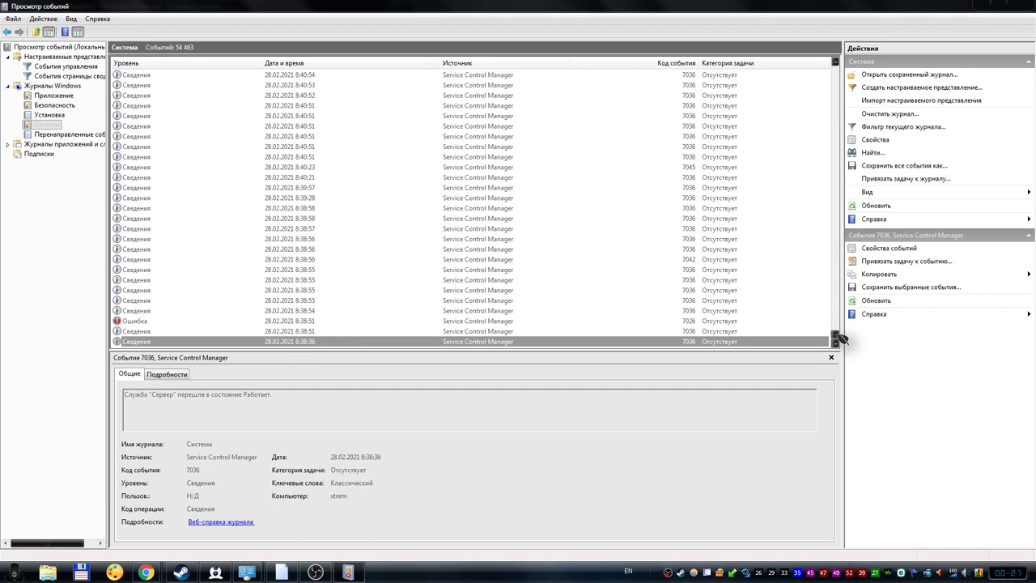
drag(839, 339, 840, 225)
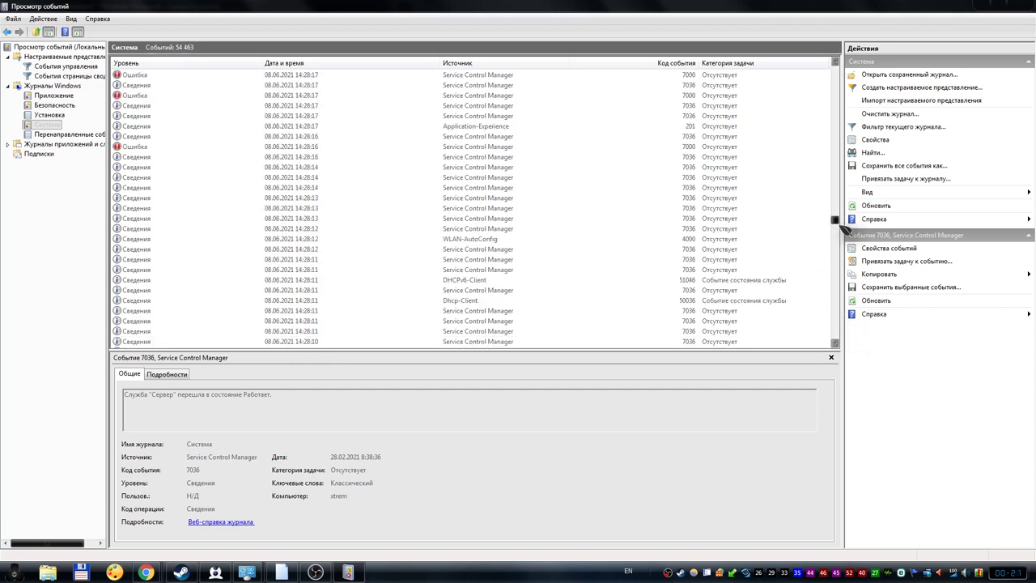